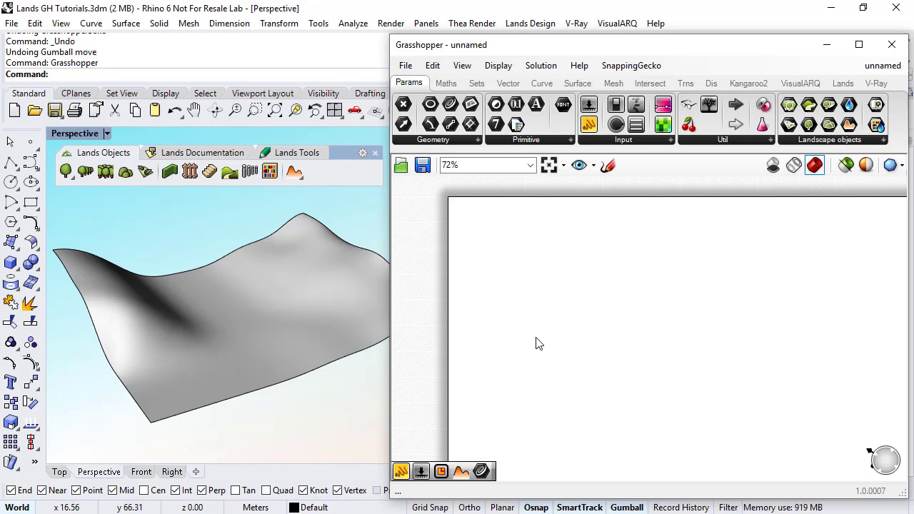
Step: Place a Surface parameter on the Grasshopper canvas and reference the terrain surface from the Rhino model in it
{"action": "mouse_move", "coordinate": [222, 304]}
{"action": "right_mouse_down"}
{"action": "mouse_move", "coordinate": [245, 277]}
{"action": "mouse_move", "coordinate": [228, 299]}
{"action": "right_mouse_up"}
{"action": "left_click", "coordinate": [229, 298]}
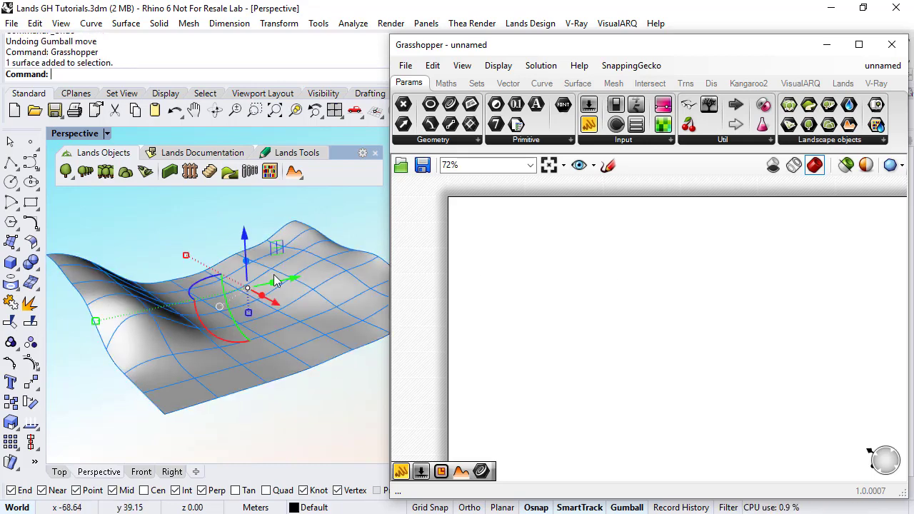
{"action": "right_click_drag", "start_coordinate": [279, 275], "coordinate": [272, 291]}
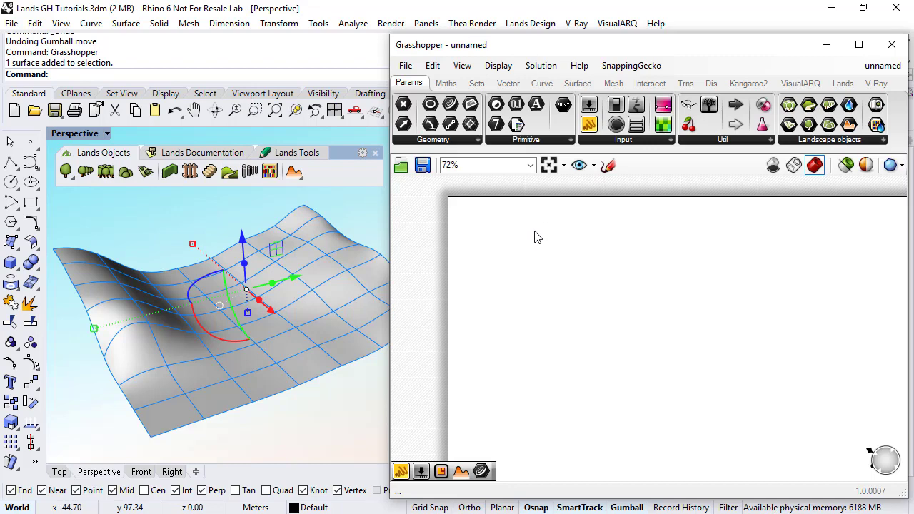
{"action": "left_click", "coordinate": [448, 140]}
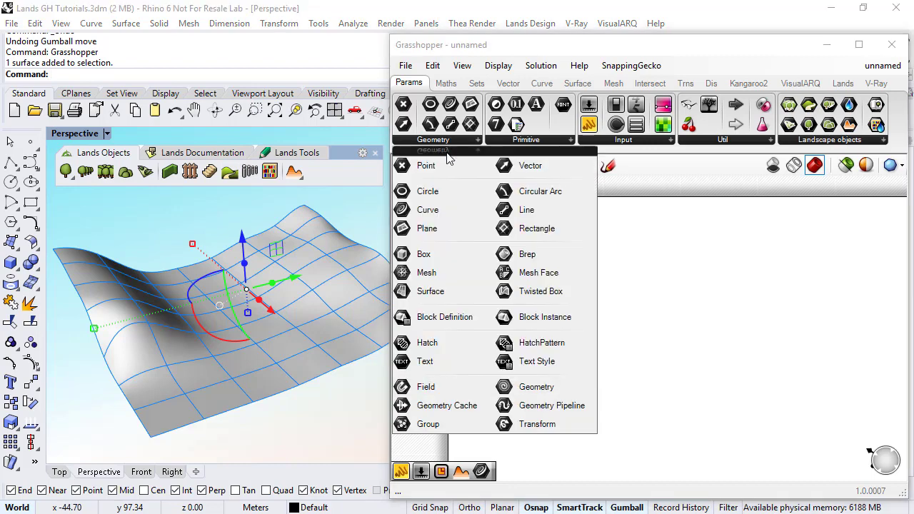
{"action": "left_click", "coordinate": [430, 291]}
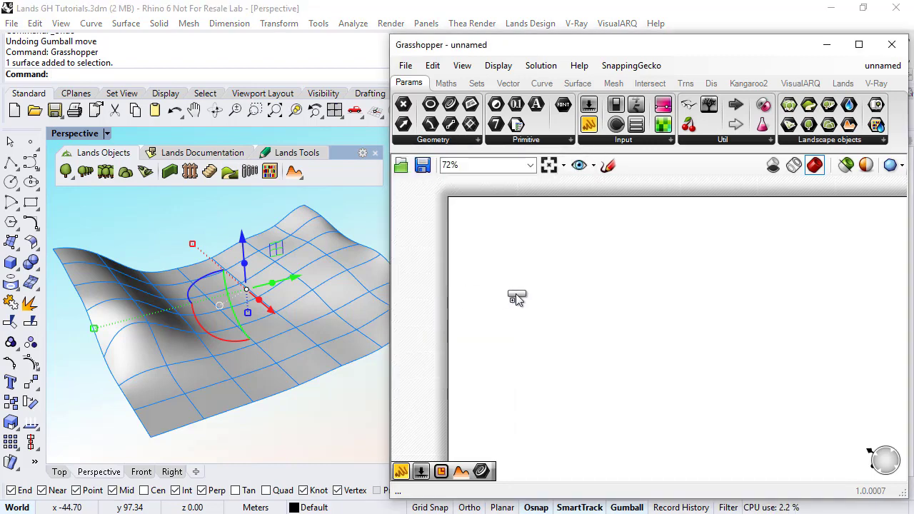
{"action": "left_click", "coordinate": [548, 294]}
{"action": "scroll", "coordinate": [570, 300], "scroll_direction": "up", "scroll_amount": 3}
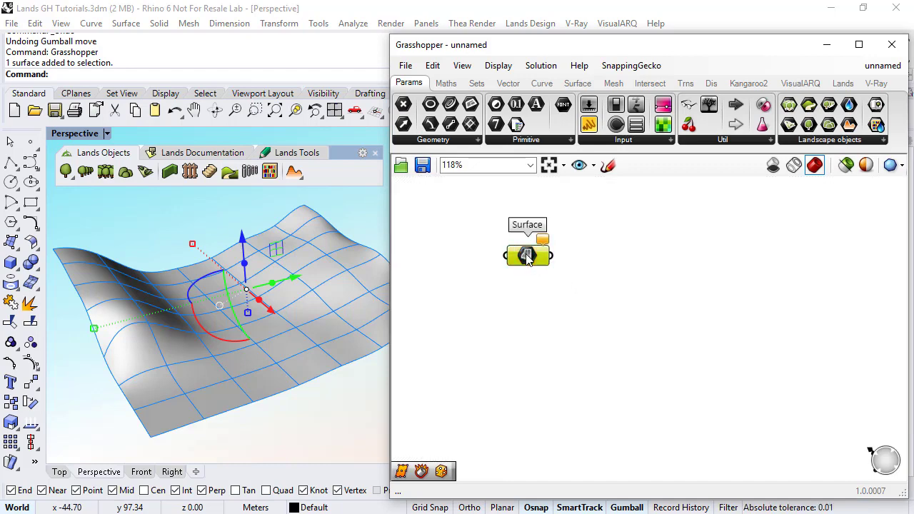
{"action": "right_click", "coordinate": [530, 258]}
{"action": "left_click", "coordinate": [580, 400]}
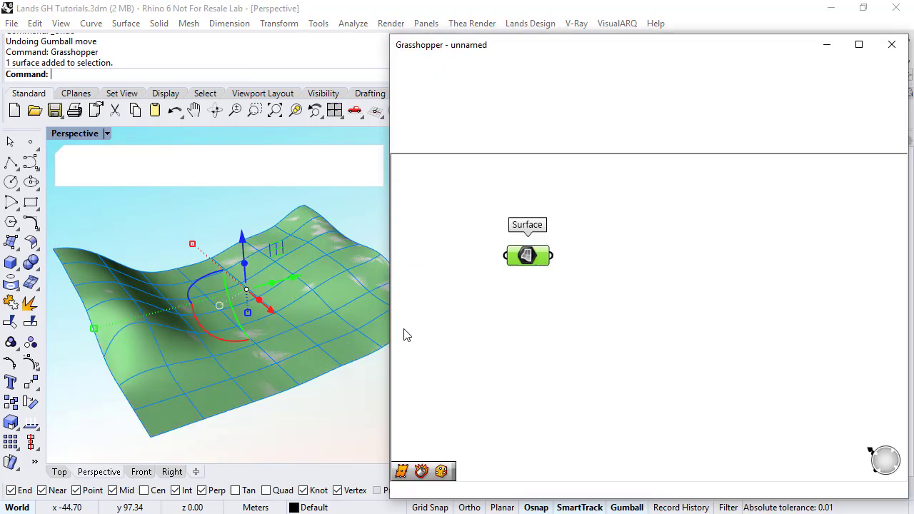
{"action": "left_click", "coordinate": [443, 344]}
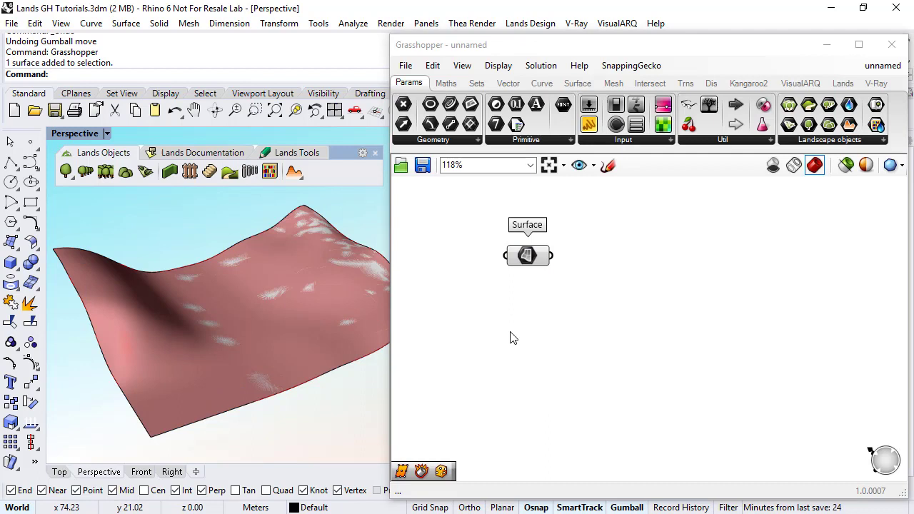
Step: Add a Divide Surface component and connect the Surface parameter to its Surface input
{"action": "right_click_drag", "start_coordinate": [590, 276], "coordinate": [571, 295]}
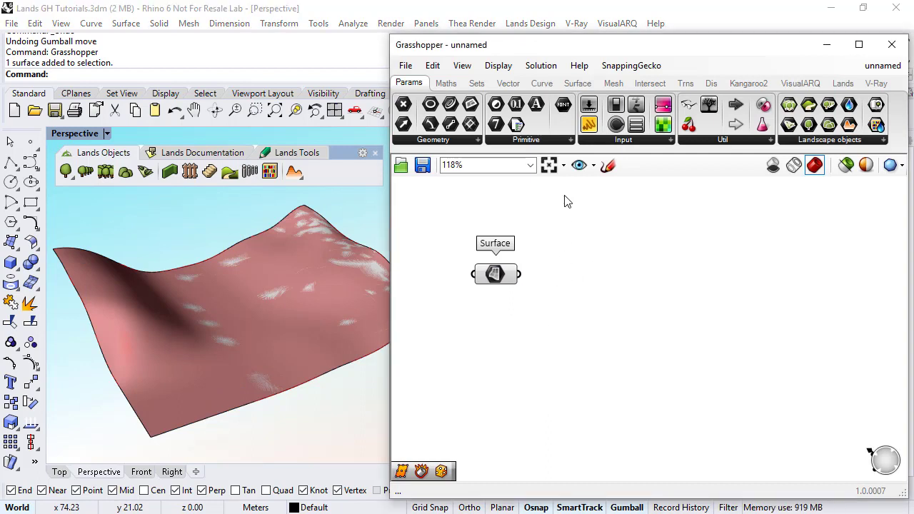
{"action": "left_click", "coordinate": [577, 83]}
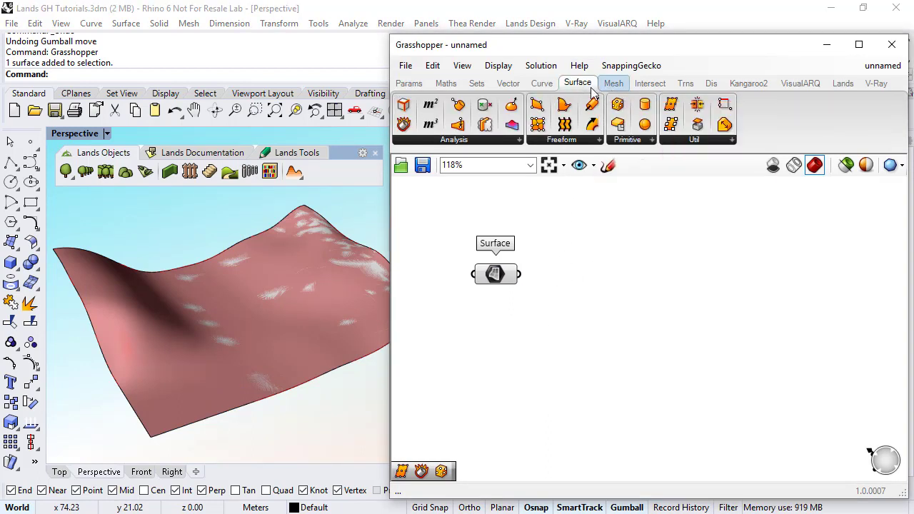
{"action": "left_click", "coordinate": [675, 140]}
{"action": "left_click_drag", "start_coordinate": [689, 163], "coordinate": [618, 283]}
{"action": "left_click_drag", "start_coordinate": [519, 275], "coordinate": [556, 262]}
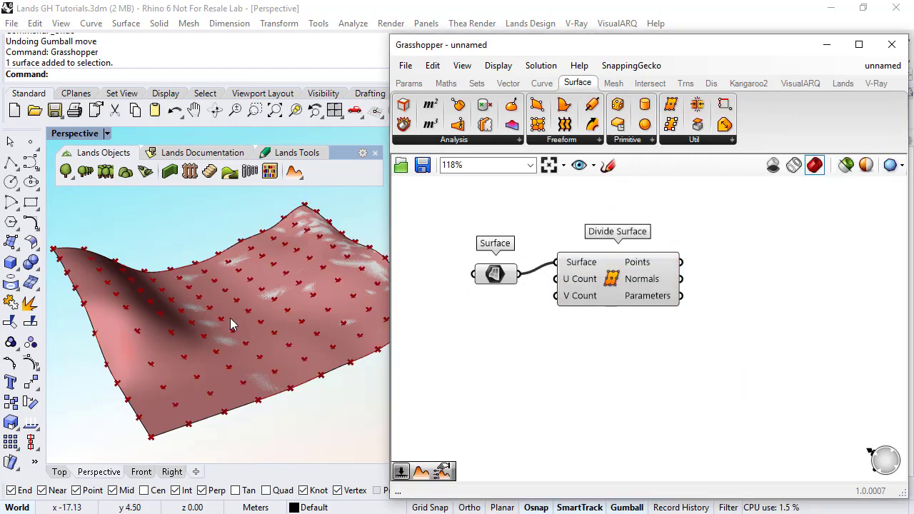
{"action": "right_click_drag", "start_coordinate": [226, 296], "coordinate": [308, 294]}
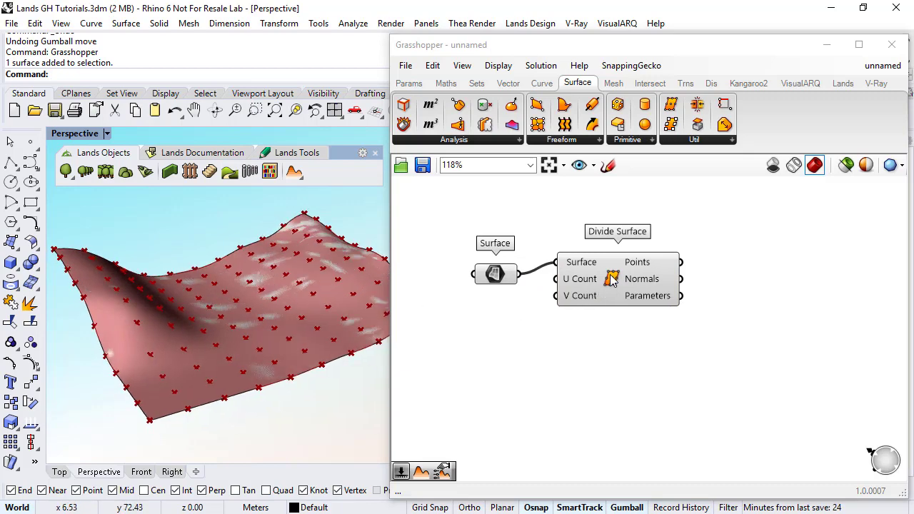
{"action": "left_click_drag", "start_coordinate": [611, 279], "coordinate": [666, 291]}
Step: Add a number slider restricted to whole numbers with a minimum of 1 and a maximum of 50
{"action": "left_click", "coordinate": [418, 85]}
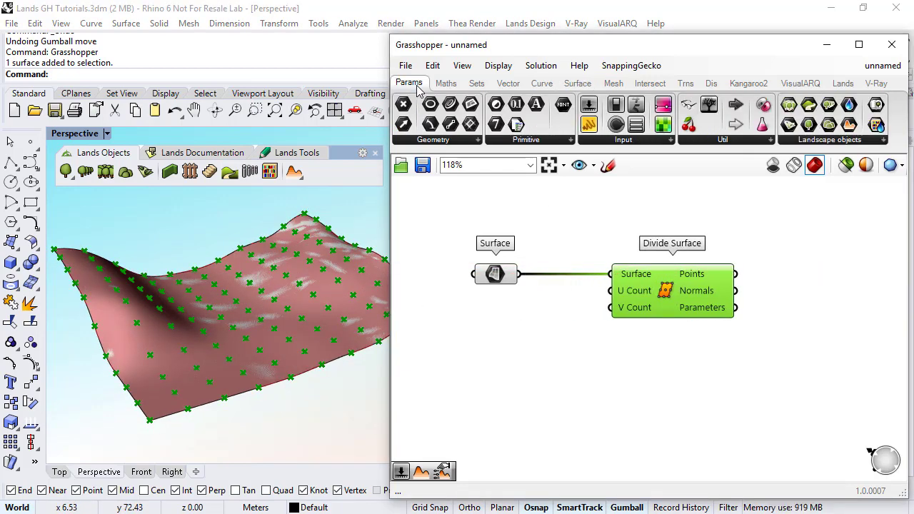
{"action": "left_click_drag", "start_coordinate": [588, 104], "coordinate": [489, 341]}
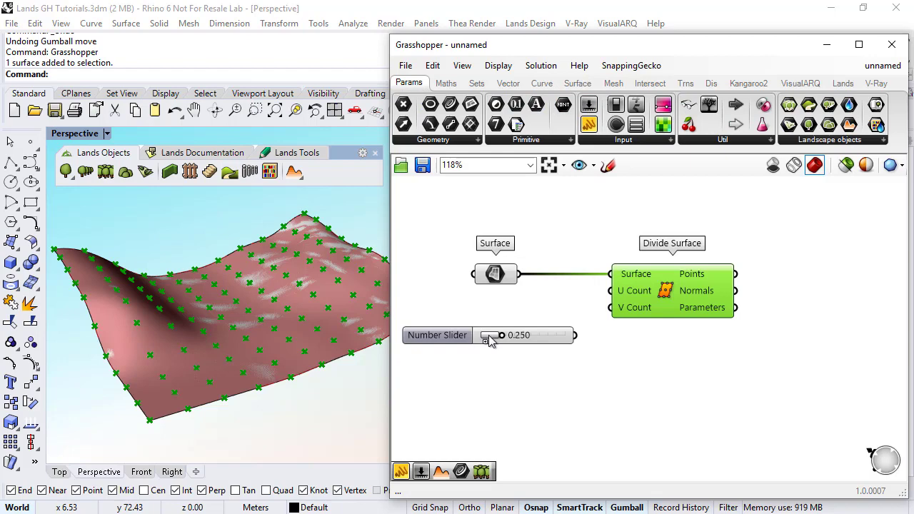
{"action": "double_click", "coordinate": [459, 344]}
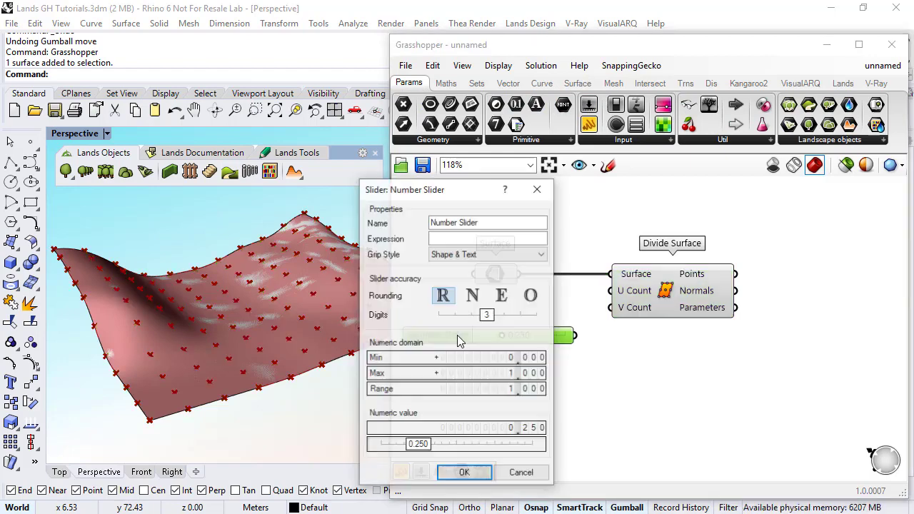
{"action": "left_click", "coordinate": [471, 295]}
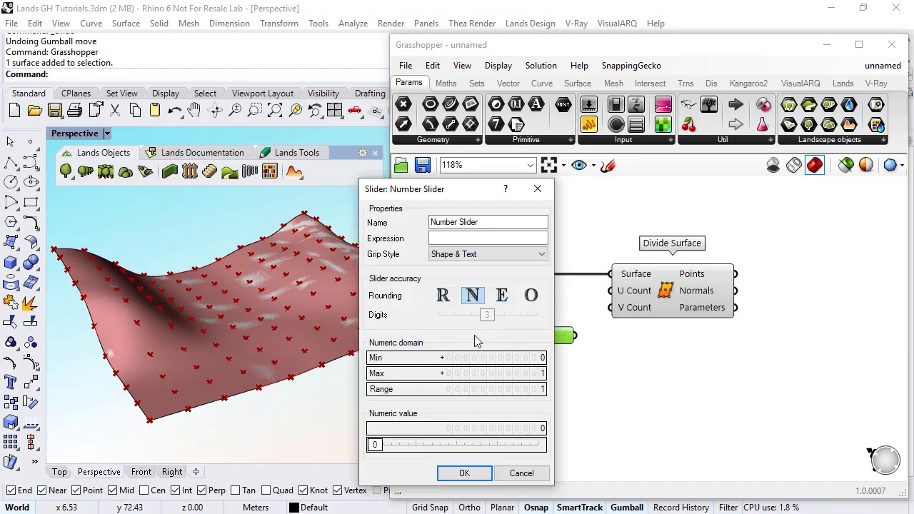
{"action": "double_click", "coordinate": [513, 363]}
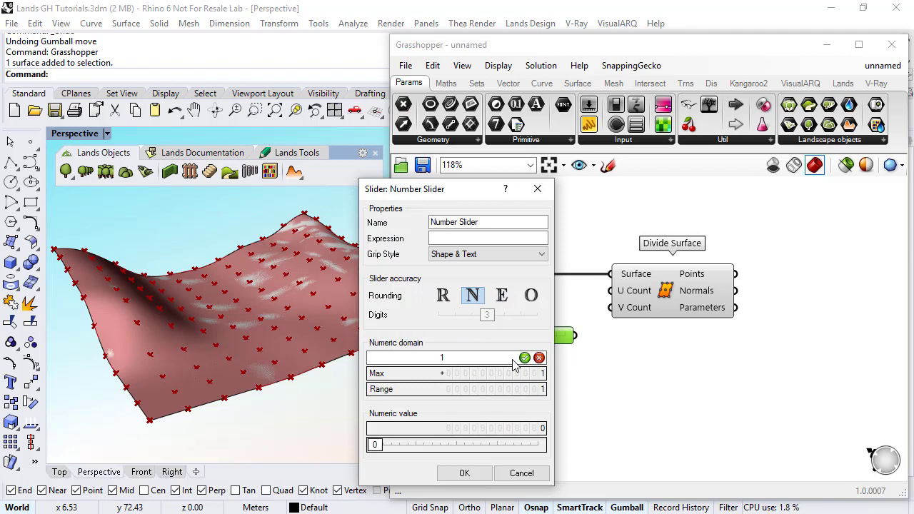
{"action": "left_click", "coordinate": [525, 357]}
{"action": "double_click", "coordinate": [523, 373]}
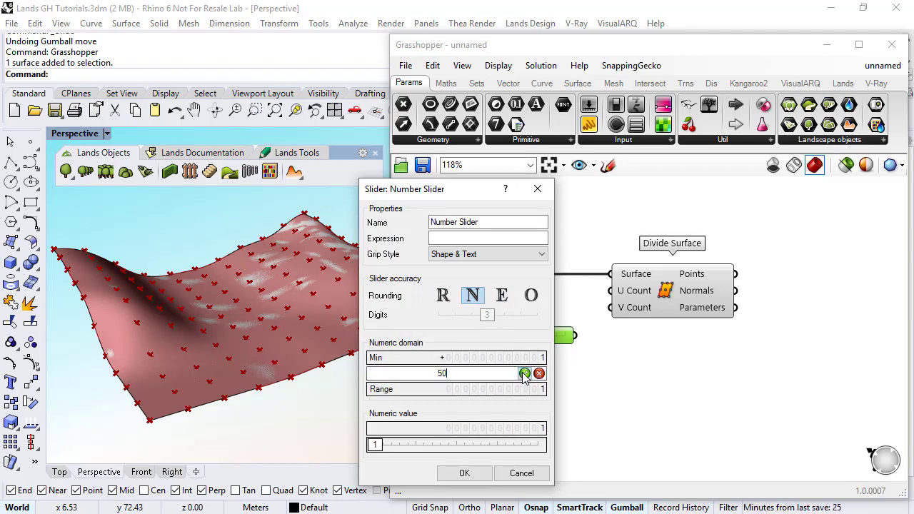
{"action": "left_click", "coordinate": [524, 373]}
{"action": "left_click", "coordinate": [466, 473]}
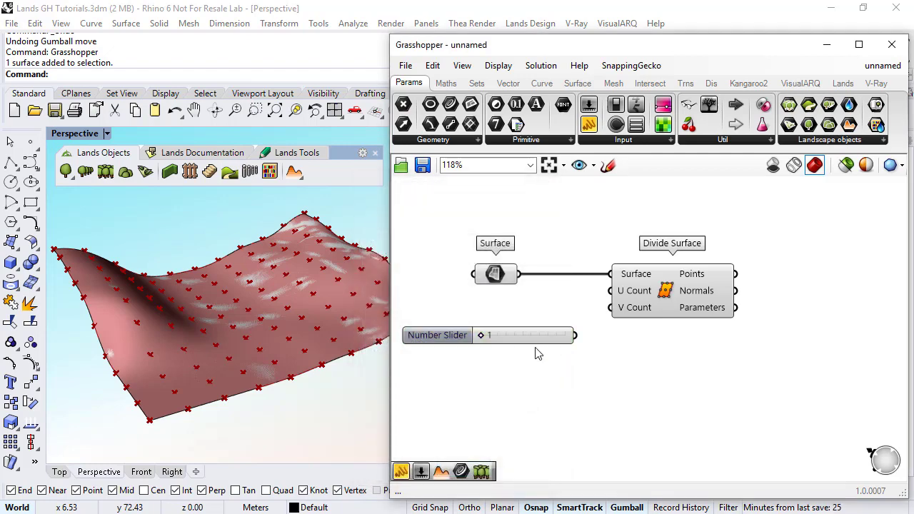
Step: Duplicate the slider, wire the two sliders to U Count and V Count of Divide Surface, and set them to 14 and 13
{"action": "mouse_move", "coordinate": [535, 348]}
{"action": "left_mouse_down"}
{"action": "mouse_move", "coordinate": [531, 323]}
{"action": "mouse_move", "coordinate": [526, 337]}
{"action": "left_mouse_up"}
{"action": "left_click_drag", "start_coordinate": [571, 309], "coordinate": [611, 308]}
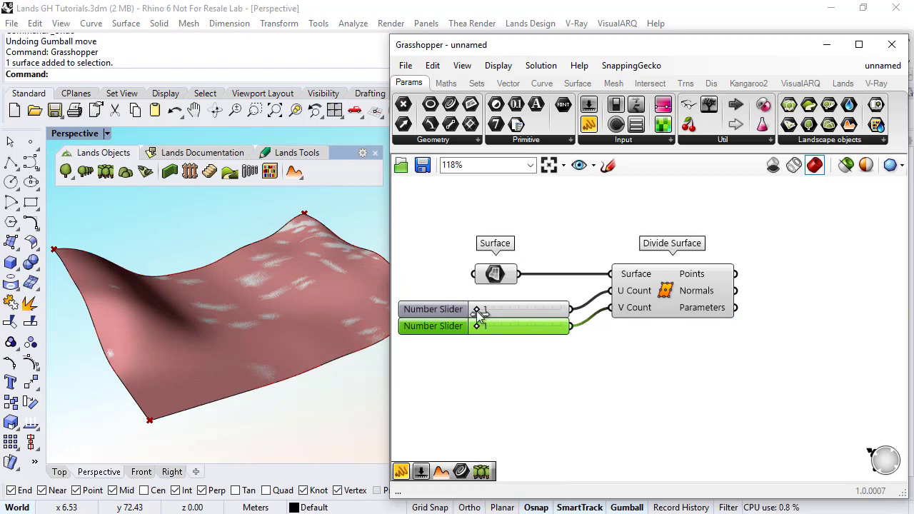
{"action": "left_click_drag", "start_coordinate": [477, 310], "coordinate": [495, 329]}
{"action": "left_click", "coordinate": [540, 373]}
Step: Connect a panel to the Points output of Divide Surface and enlarge it to examine the point list's branches
{"action": "right_click_drag", "start_coordinate": [668, 350], "coordinate": [625, 339]}
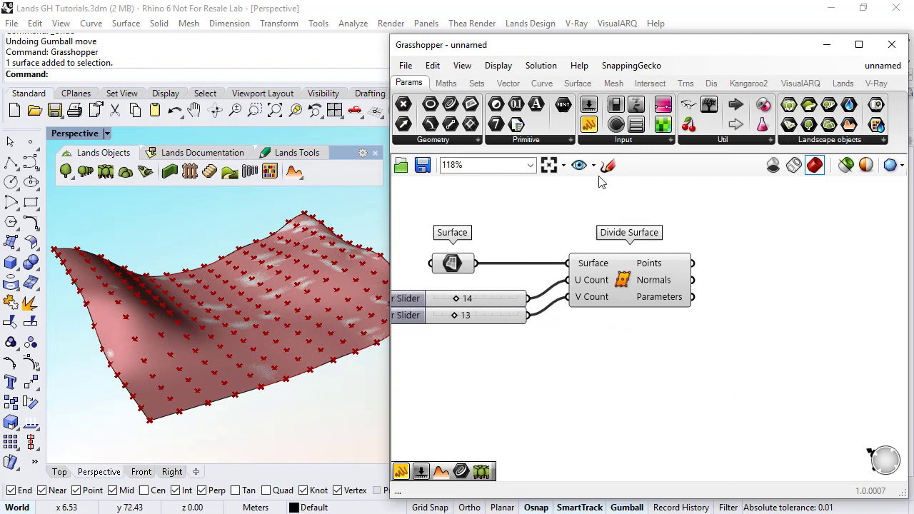
{"action": "left_click_drag", "start_coordinate": [590, 132], "coordinate": [795, 296]}
{"action": "right_click_drag", "start_coordinate": [795, 296], "coordinate": [716, 291]}
{"action": "left_click_drag", "start_coordinate": [613, 258], "coordinate": [648, 291]}
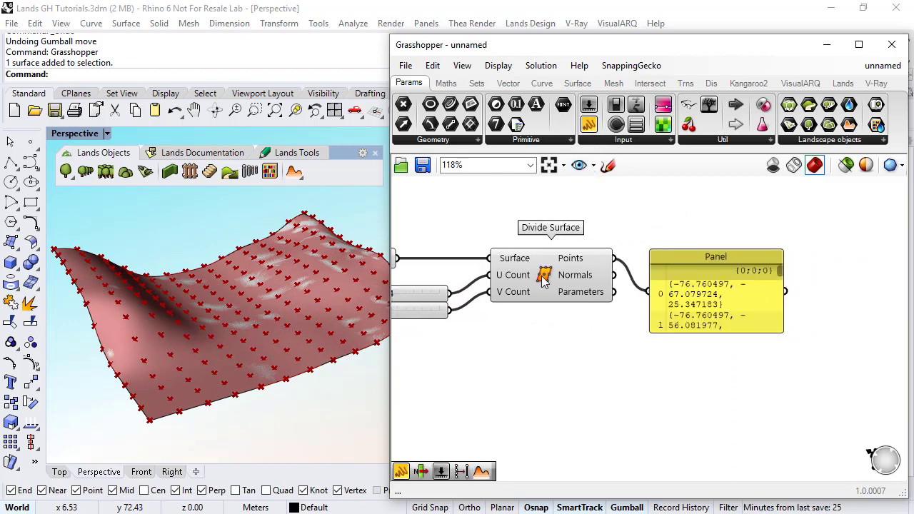
{"action": "scroll", "coordinate": [607, 299], "scroll_direction": "down", "scroll_amount": 2}
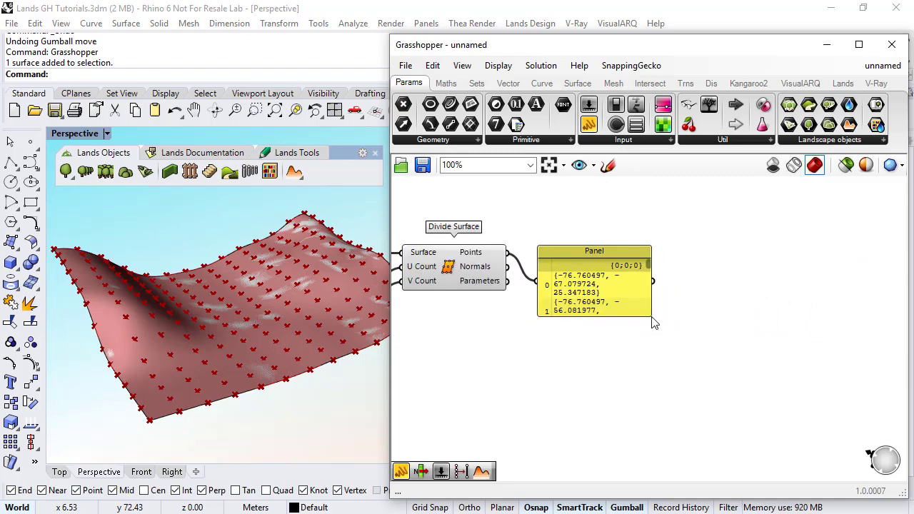
{"action": "left_click_drag", "start_coordinate": [647, 315], "coordinate": [812, 455]}
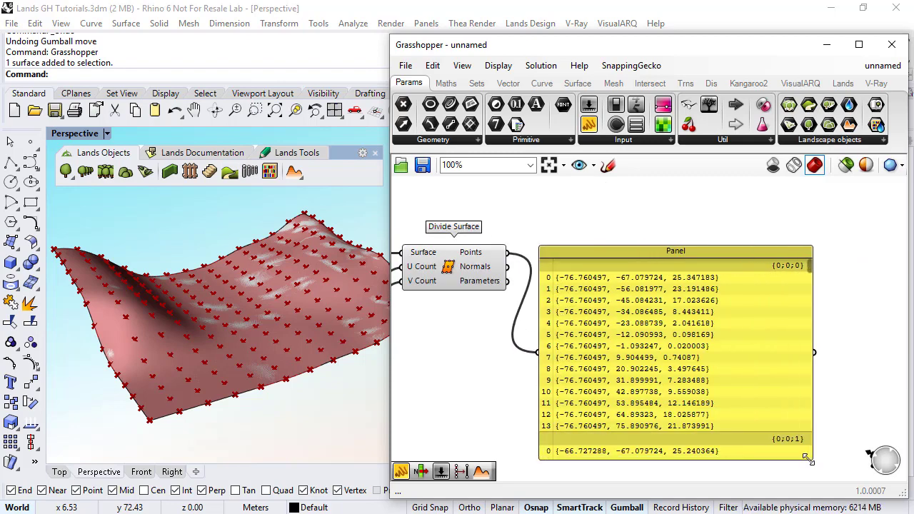
{"action": "right_click_drag", "start_coordinate": [798, 436], "coordinate": [782, 401]}
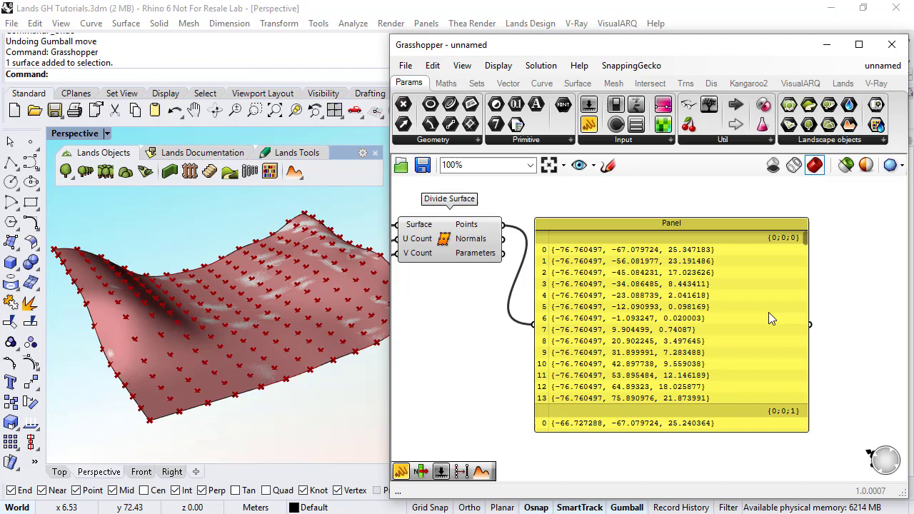
{"action": "left_click_drag", "start_coordinate": [808, 239], "coordinate": [781, 241]}
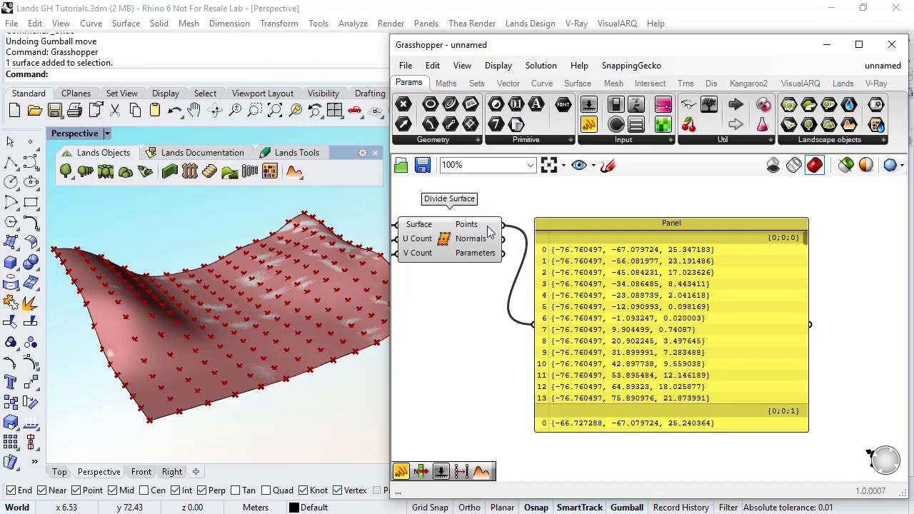
{"action": "mouse_move", "coordinate": [497, 231]}
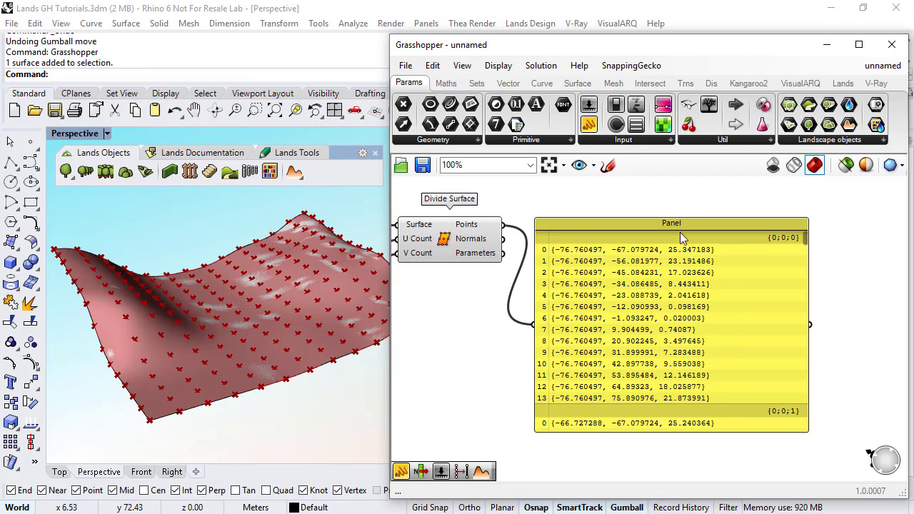
{"action": "mouse_move", "coordinate": [805, 241]}
{"action": "left_mouse_down"}
{"action": "mouse_move", "coordinate": [805, 253]}
{"action": "mouse_move", "coordinate": [805, 241]}
{"action": "left_mouse_up"}
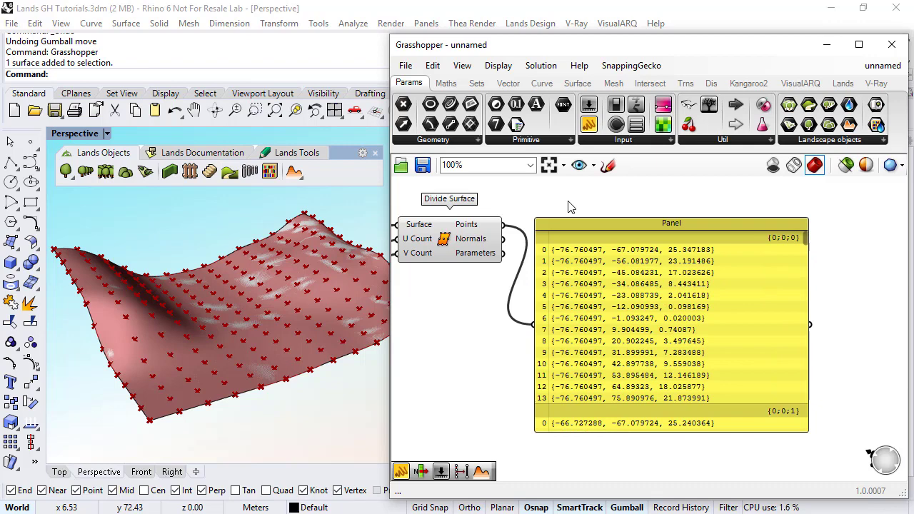
Step: Flatten the Points output of Divide Surface, check the resulting list, and delete the panel
{"action": "right_click", "coordinate": [492, 227]}
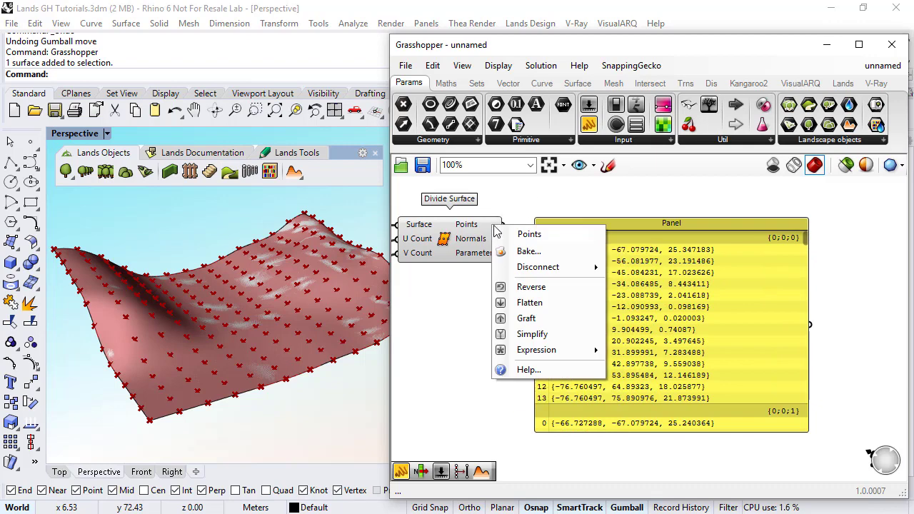
{"action": "left_click", "coordinate": [526, 303]}
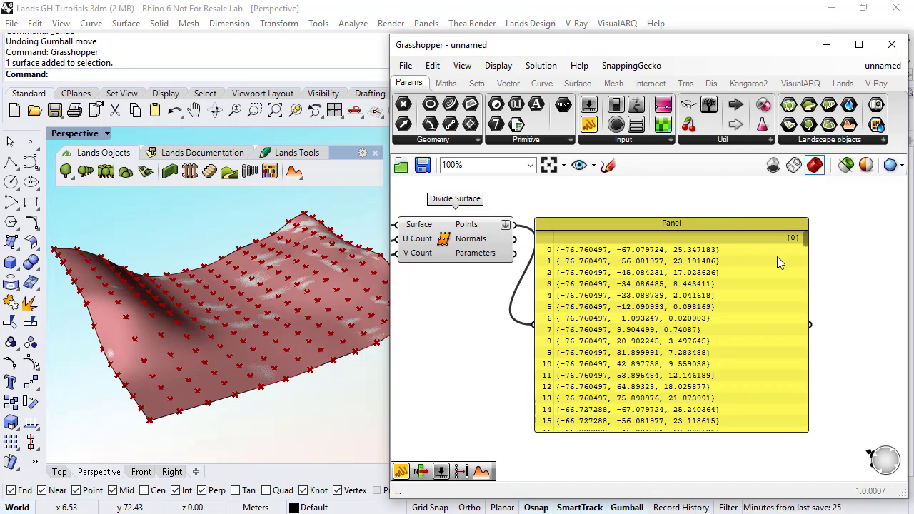
{"action": "left_click_drag", "start_coordinate": [805, 242], "coordinate": [805, 418]}
{"action": "left_click", "coordinate": [693, 309]}
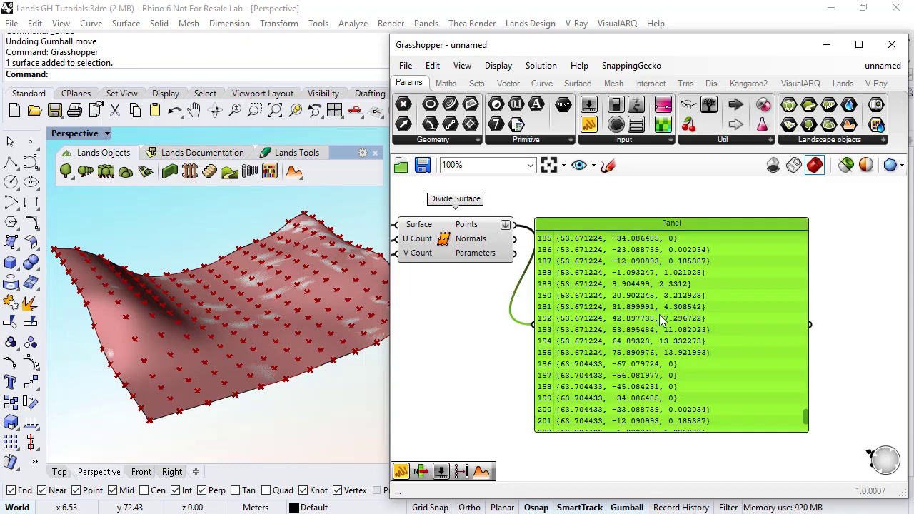
{"action": "key", "text": "Delete"}
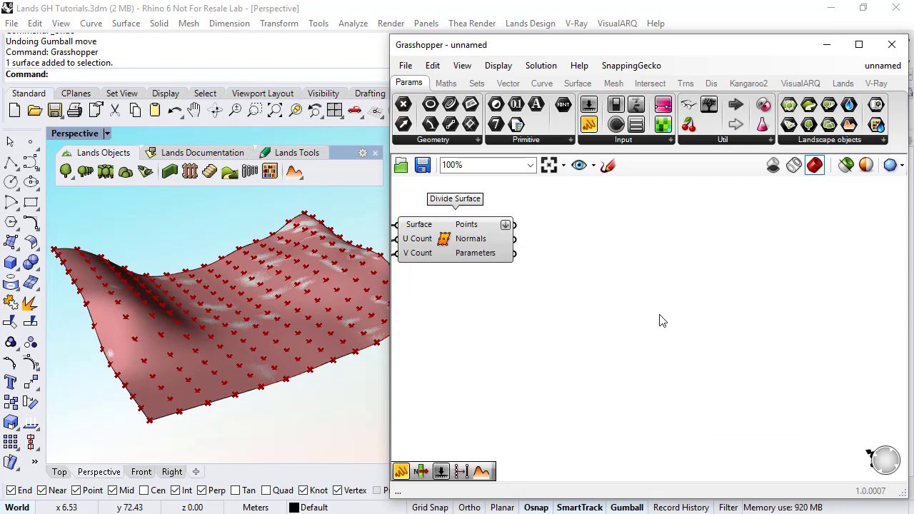
Step: Add a Lands Terrain component and connect the flattened Points output to its Geometry input
{"action": "left_click", "coordinate": [843, 84]}
{"action": "left_click", "coordinate": [799, 140]}
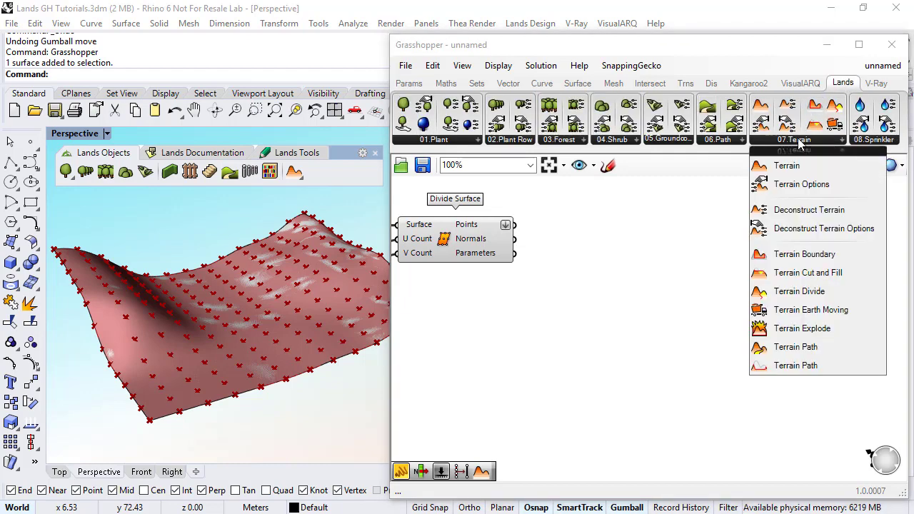
{"action": "left_click", "coordinate": [786, 166]}
{"action": "left_click", "coordinate": [636, 255]}
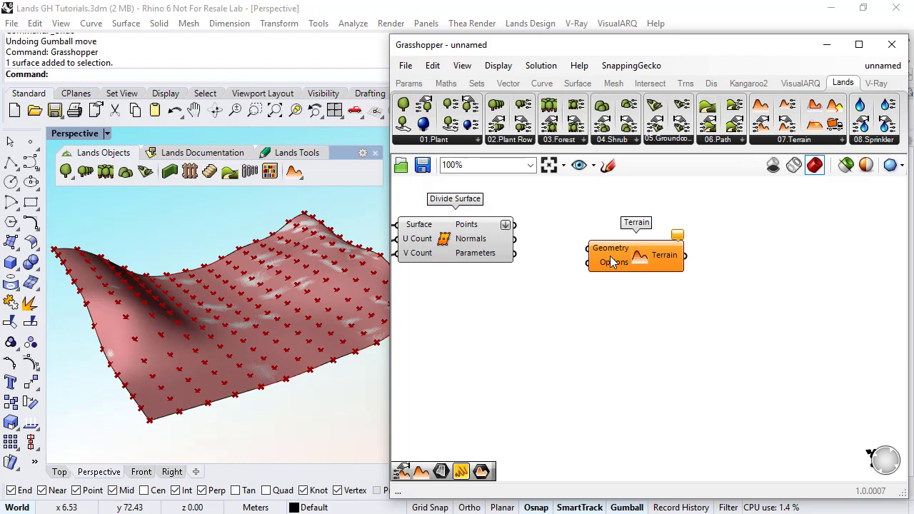
{"action": "left_click_drag", "start_coordinate": [517, 229], "coordinate": [588, 248]}
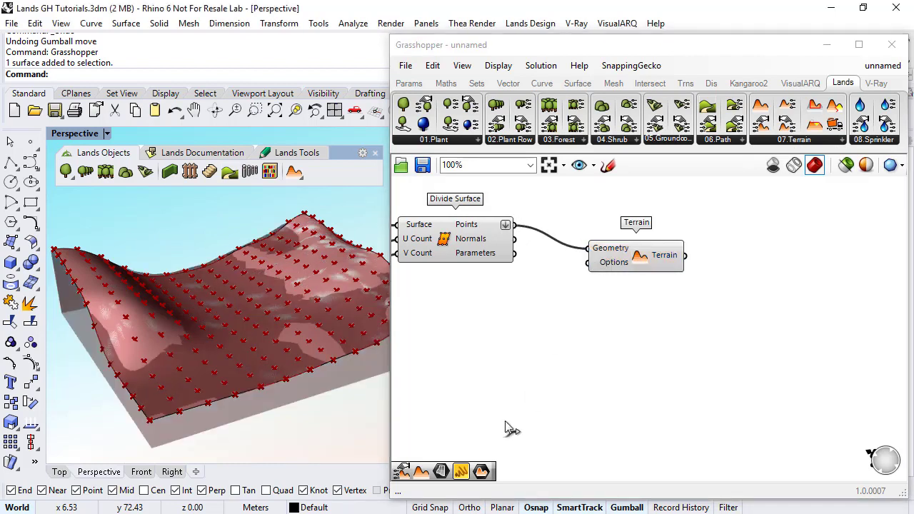
{"action": "left_click", "coordinate": [639, 259]}
{"action": "left_click", "coordinate": [636, 292]}
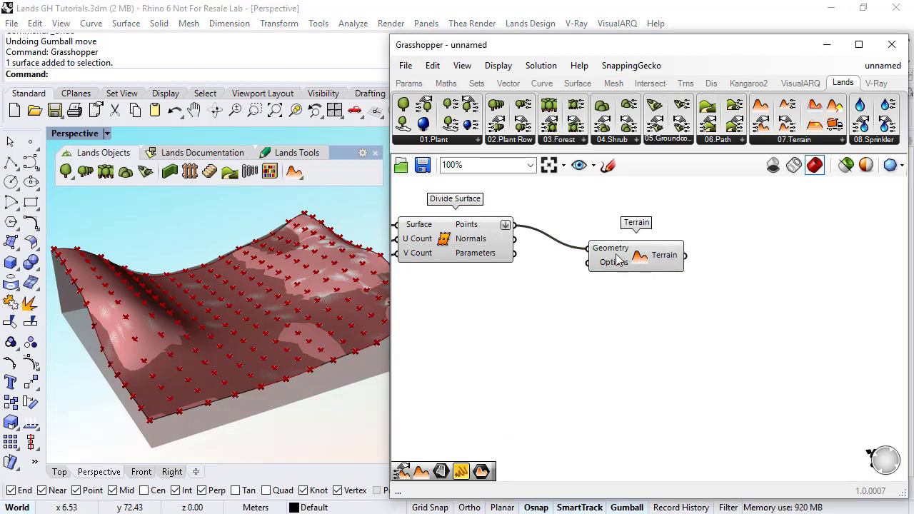
Step: Add a Terrain Options component below Divide Surface and connect its Options output to the Options input of Terrain
{"action": "mouse_move", "coordinate": [614, 266]}
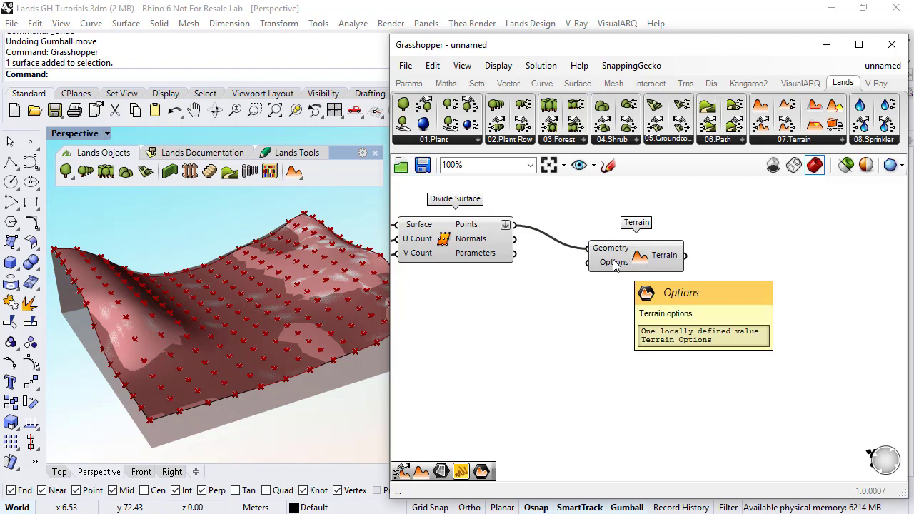
{"action": "left_click", "coordinate": [797, 141]}
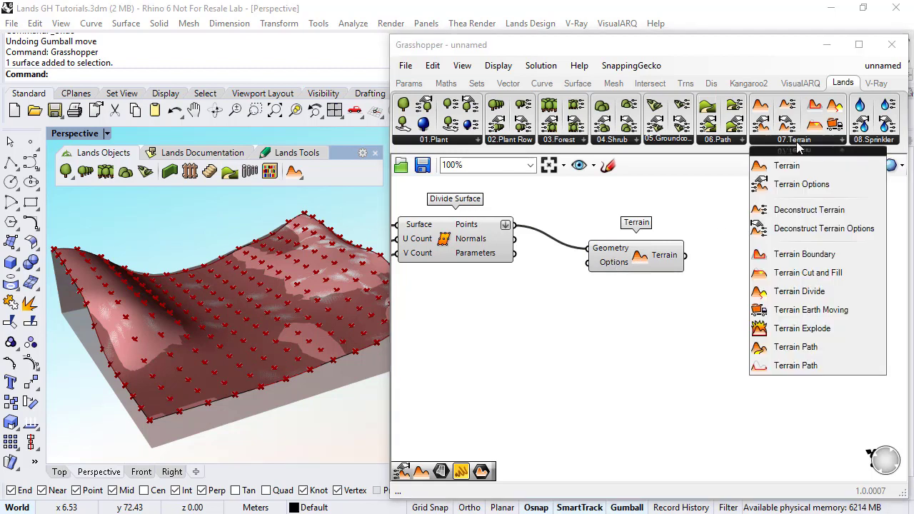
{"action": "left_click_drag", "start_coordinate": [797, 187], "coordinate": [532, 349]}
{"action": "left_click_drag", "start_coordinate": [587, 350], "coordinate": [589, 262]}
{"action": "right_click_drag", "start_coordinate": [616, 305], "coordinate": [699, 292]}
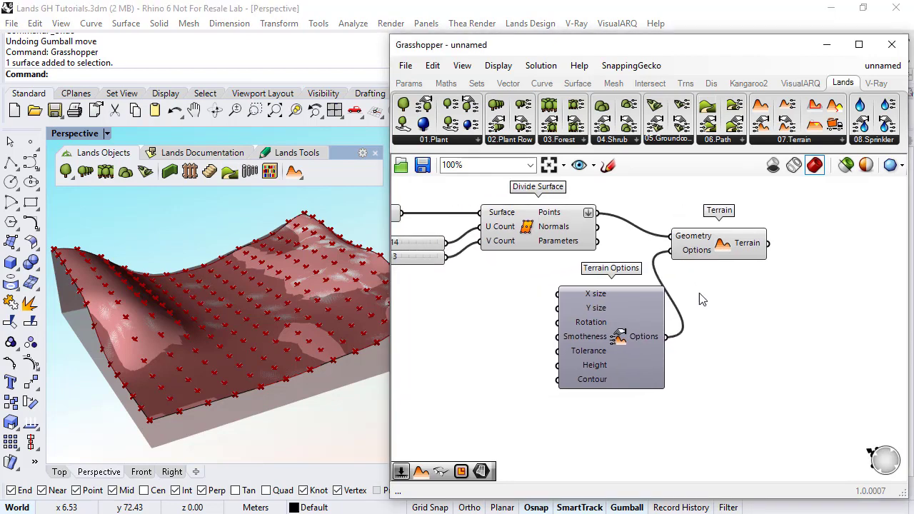
Step: Add a number slider beside Terrain Options, set its minimum to 0.5 and adjust its maximum
{"action": "left_click", "coordinate": [407, 83]}
{"action": "left_click_drag", "start_coordinate": [592, 111], "coordinate": [465, 320]}
{"action": "double_click", "coordinate": [464, 320]}
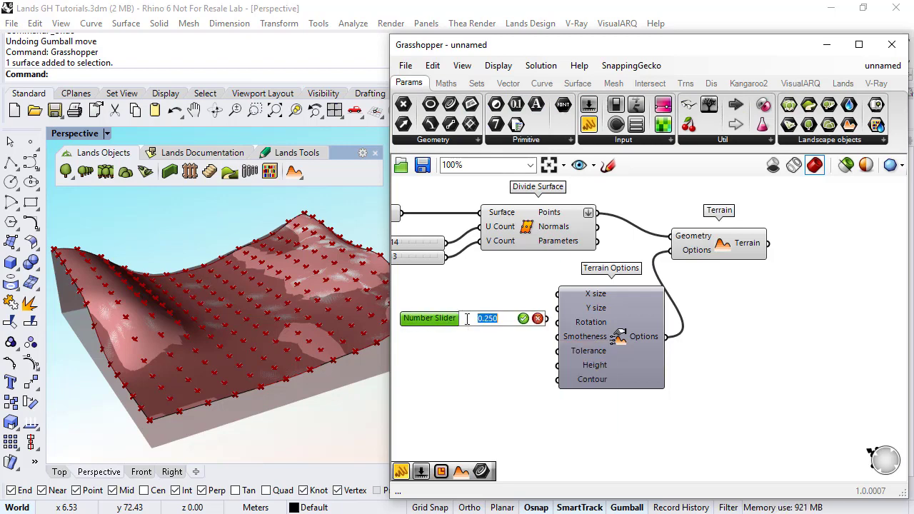
{"action": "double_click", "coordinate": [424, 321]}
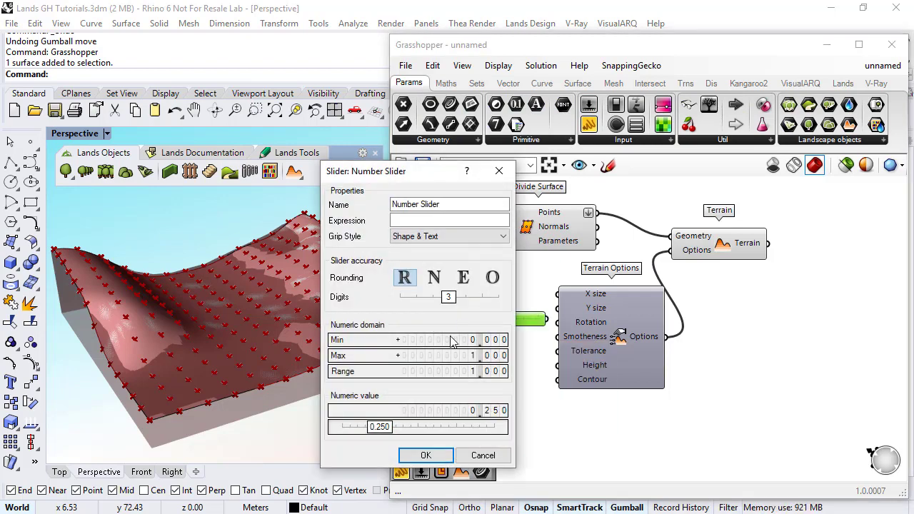
{"action": "double_click", "coordinate": [450, 344]}
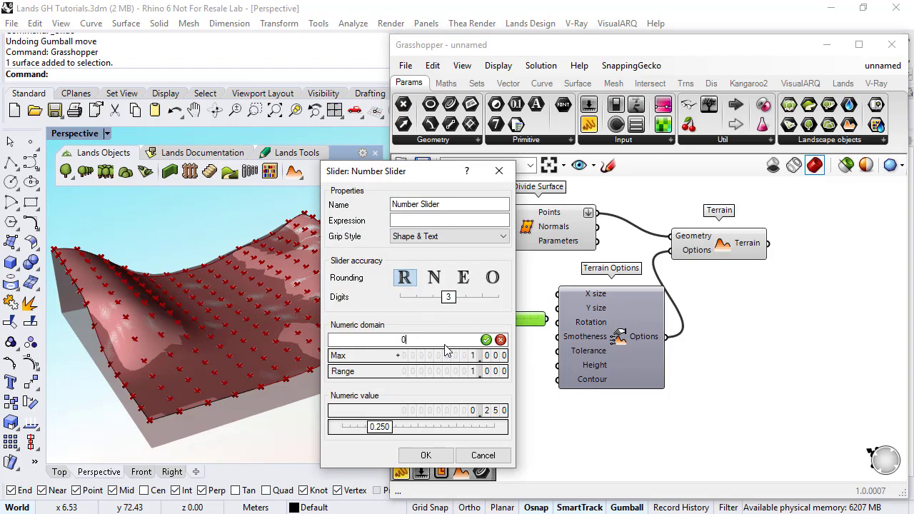
{"action": "type", "text": "0.5"}
{"action": "double_click", "coordinate": [445, 355]}
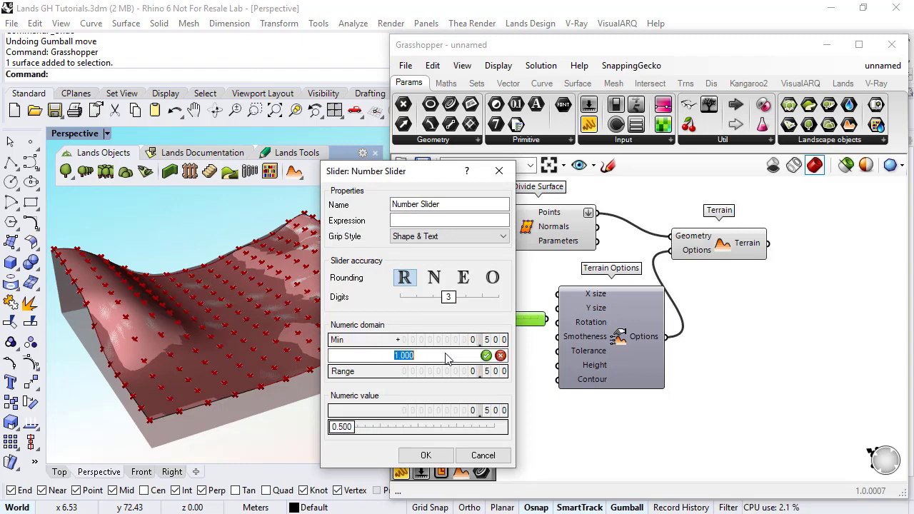
{"action": "left_click", "coordinate": [486, 355]}
{"action": "left_click", "coordinate": [426, 455]}
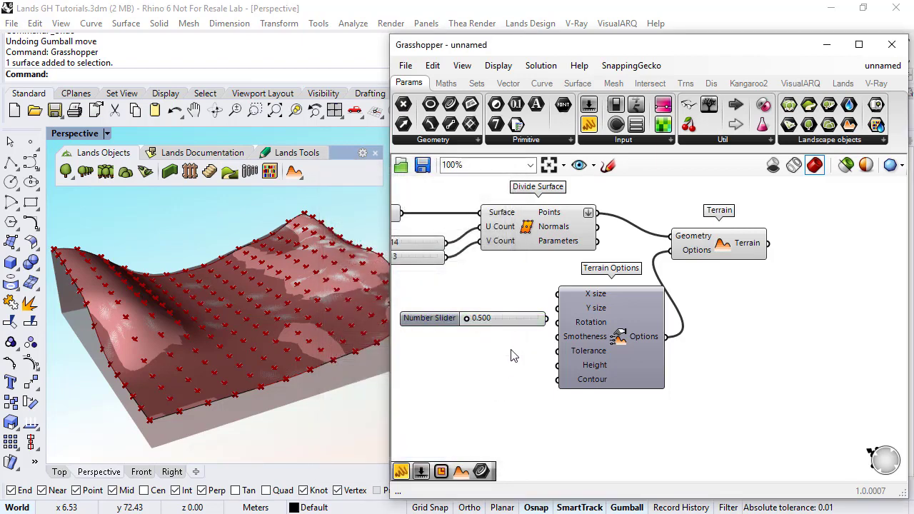
Step: Wire the new number slider to both X size and Y size of Terrain Options and set it to 0.680
{"action": "left_click_drag", "start_coordinate": [543, 319], "coordinate": [534, 310]}
{"action": "right_click_drag", "start_coordinate": [534, 309], "coordinate": [563, 314]}
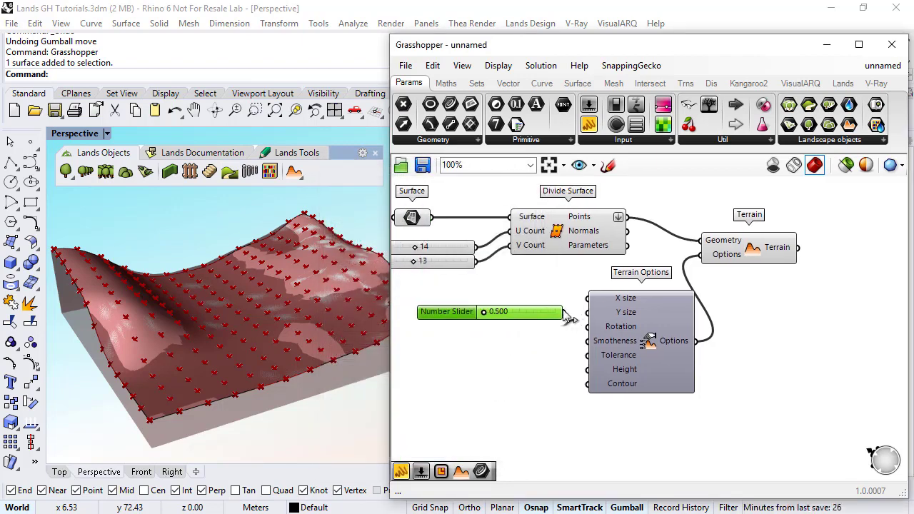
{"action": "left_click_drag", "start_coordinate": [563, 312], "coordinate": [587, 297]}
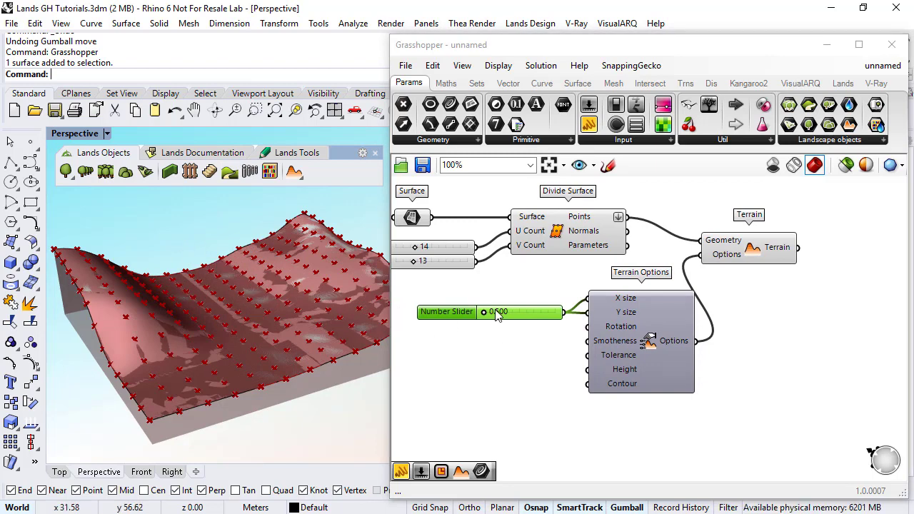
{"action": "mouse_move", "coordinate": [485, 317]}
{"action": "left_mouse_down"}
{"action": "mouse_move", "coordinate": [515, 315]}
{"action": "mouse_move", "coordinate": [492, 315]}
{"action": "left_mouse_up"}
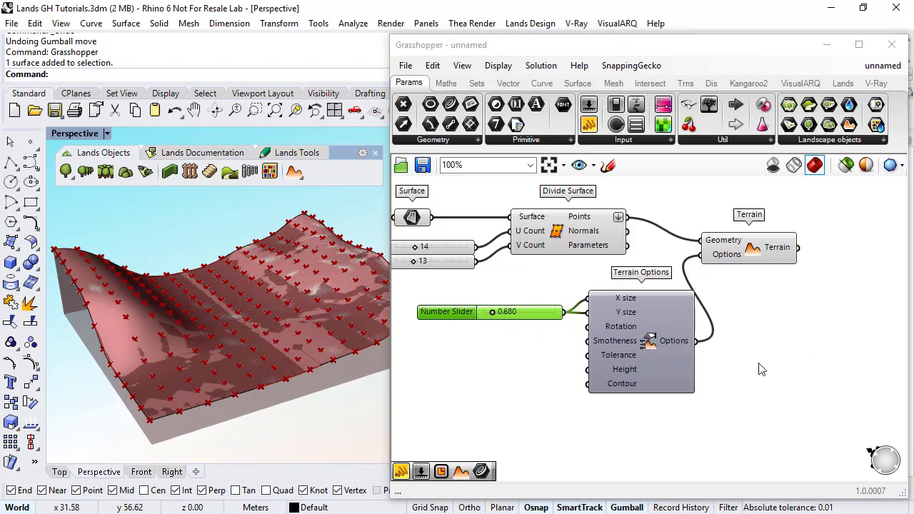
{"action": "right_click_drag", "start_coordinate": [751, 326], "coordinate": [728, 322]}
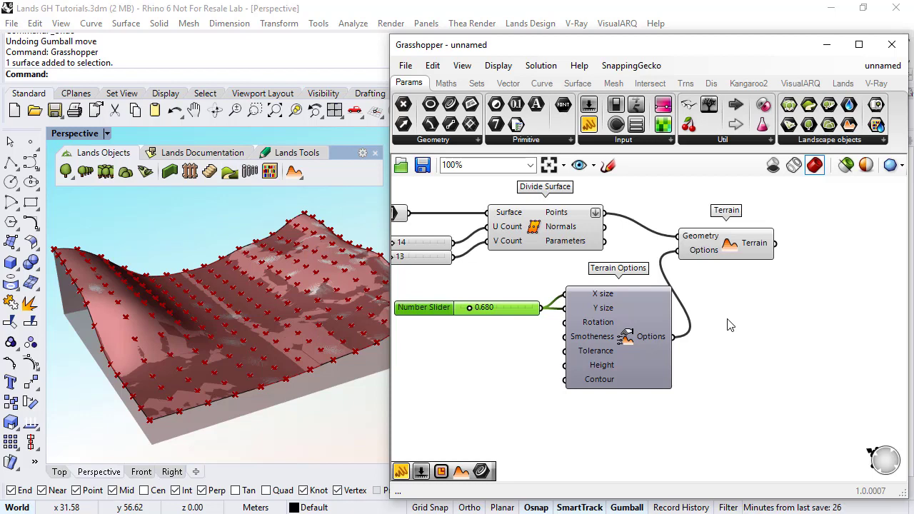
{"action": "left_click", "coordinate": [729, 325]}
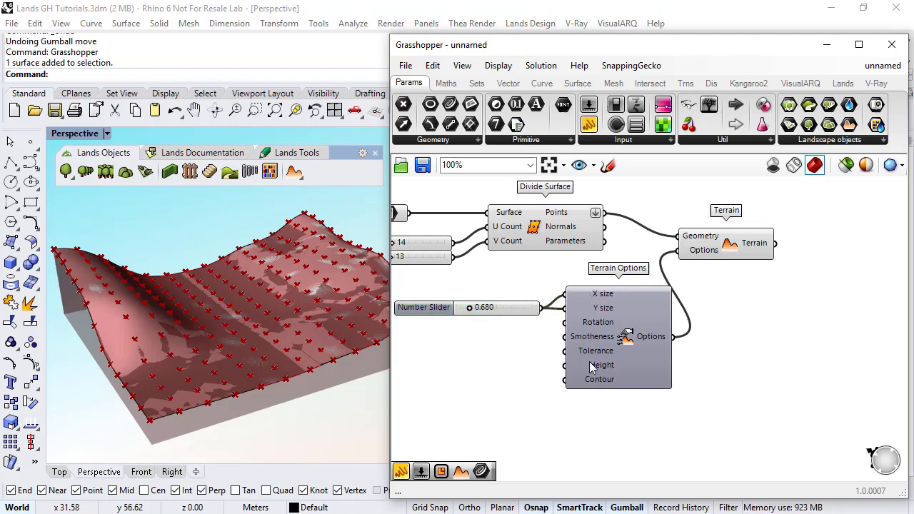
{"action": "mouse_move", "coordinate": [590, 361]}
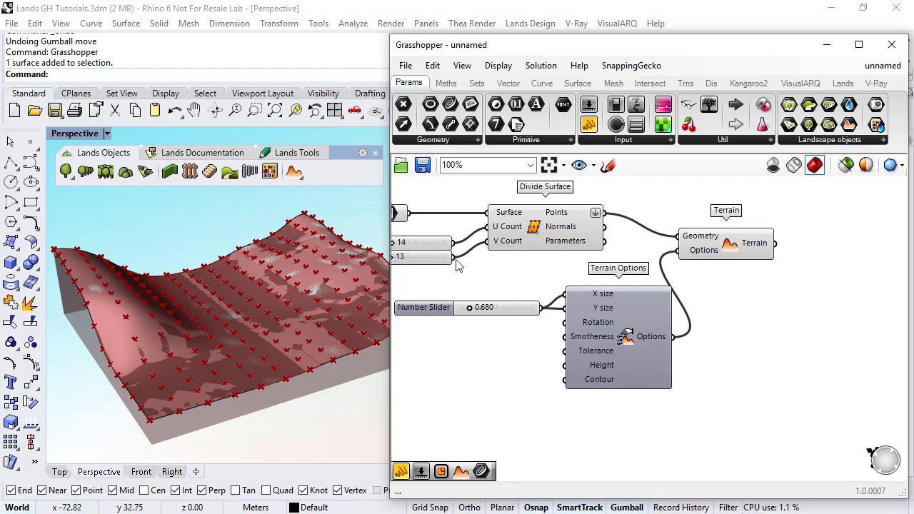
Step: Turn on the Rhino surface's control points and raise a group at the far corner into a higher hill
{"action": "left_click_drag", "start_coordinate": [729, 244], "coordinate": [731, 237]}
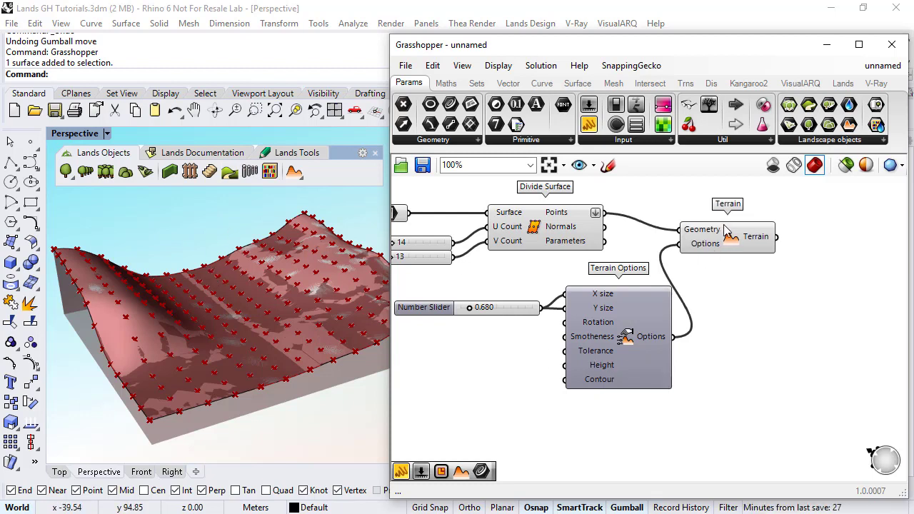
{"action": "left_click", "coordinate": [264, 303]}
{"action": "scroll", "coordinate": [263, 302], "scroll_direction": "down", "scroll_amount": 3}
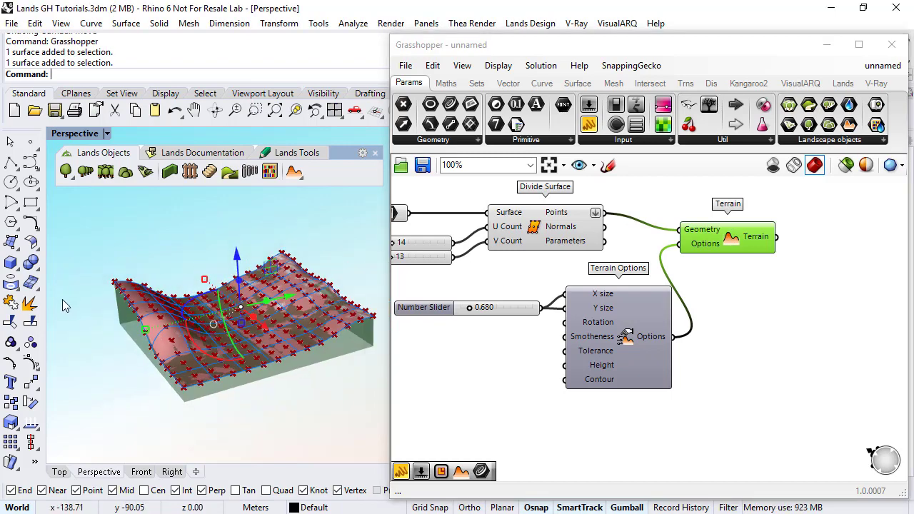
{"action": "left_click", "coordinate": [31, 364]}
{"action": "left_click_drag", "start_coordinate": [222, 226], "coordinate": [278, 178]}
{"action": "scroll", "coordinate": [277, 243], "scroll_direction": "up", "scroll_amount": 3}
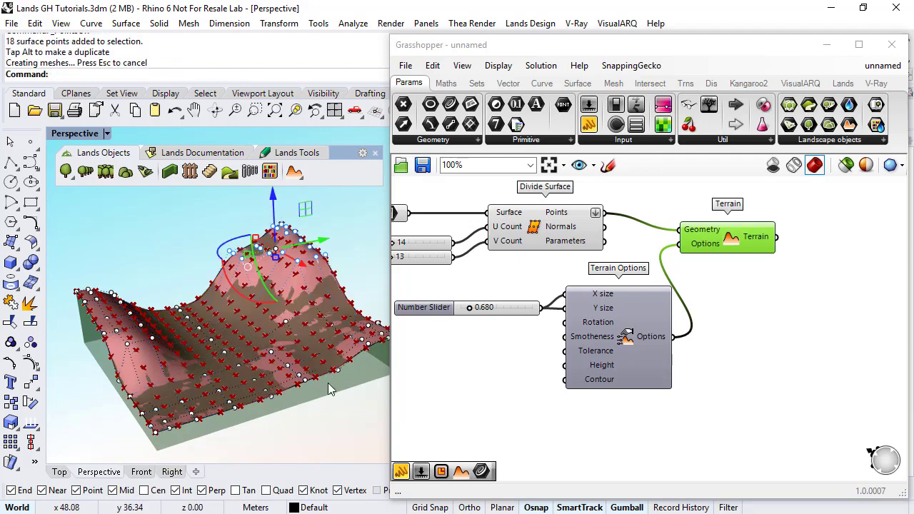
{"action": "right_click_drag", "start_coordinate": [271, 307], "coordinate": [298, 378]}
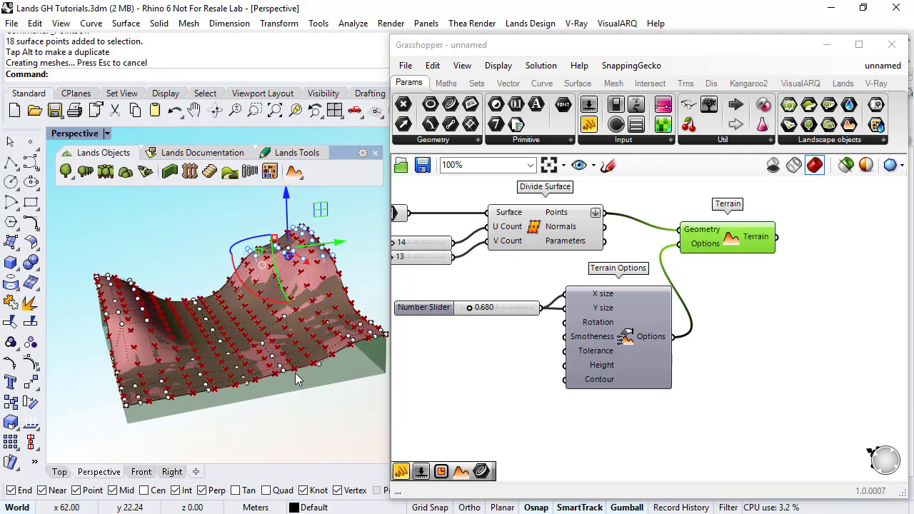
{"action": "left_click", "coordinate": [755, 334]}
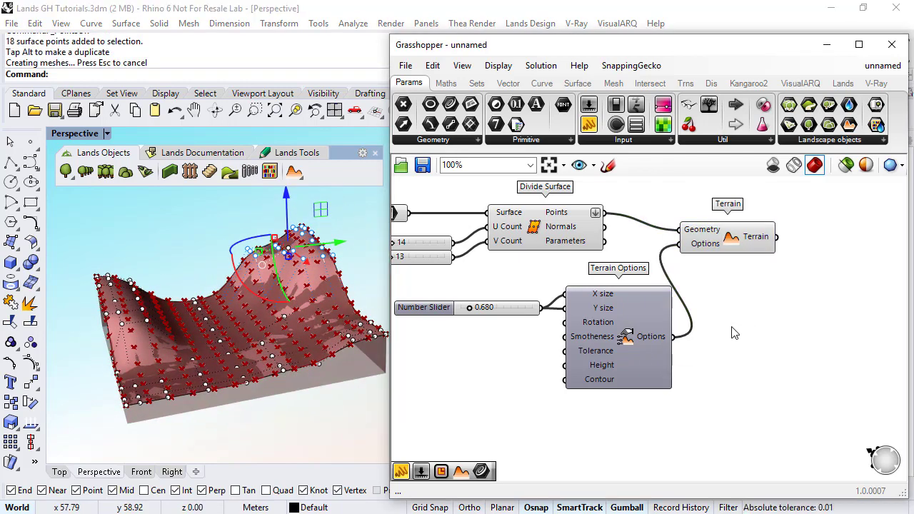
Step: Select the Terrain component and bake it into the Rhino model
{"action": "left_click", "coordinate": [719, 235]}
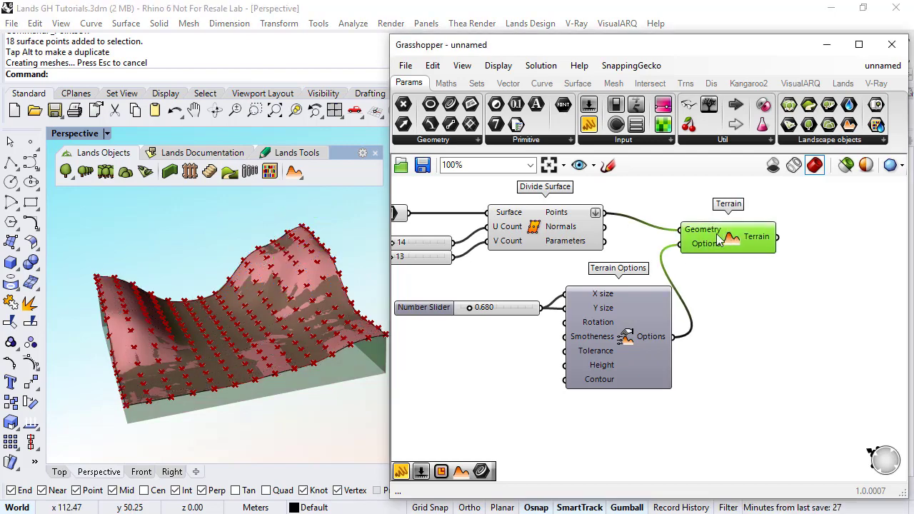
{"action": "mouse_move", "coordinate": [716, 235]}
{"action": "left_click", "coordinate": [541, 65]}
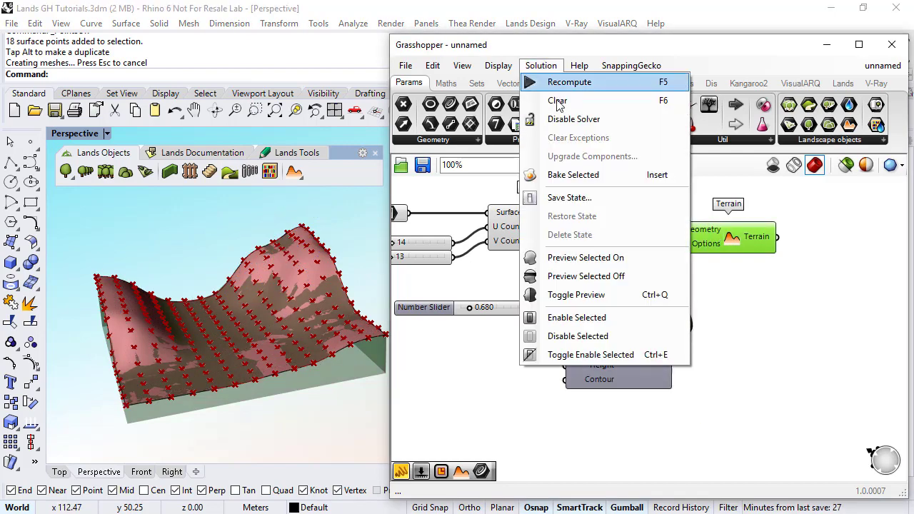
{"action": "left_click", "coordinate": [572, 176]}
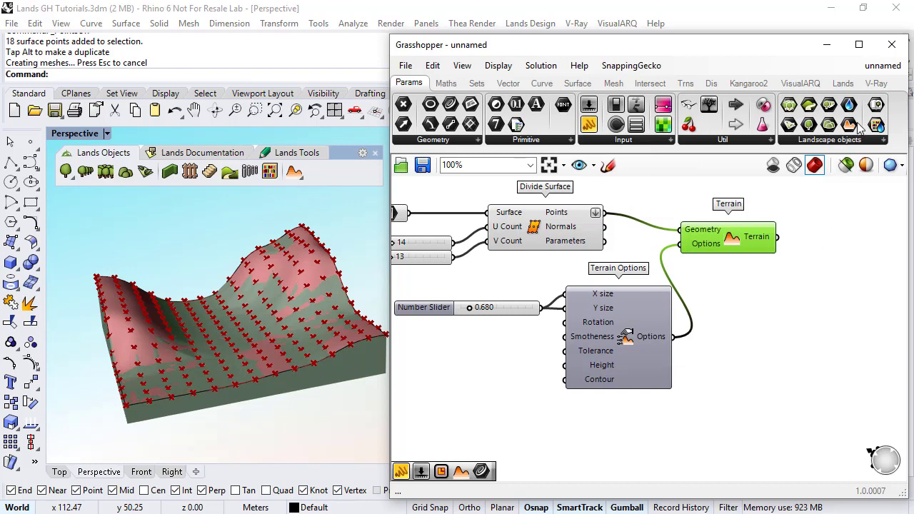
Step: Close the Grasshopper window and hide the original Rhino surface
{"action": "left_click", "coordinate": [891, 45]}
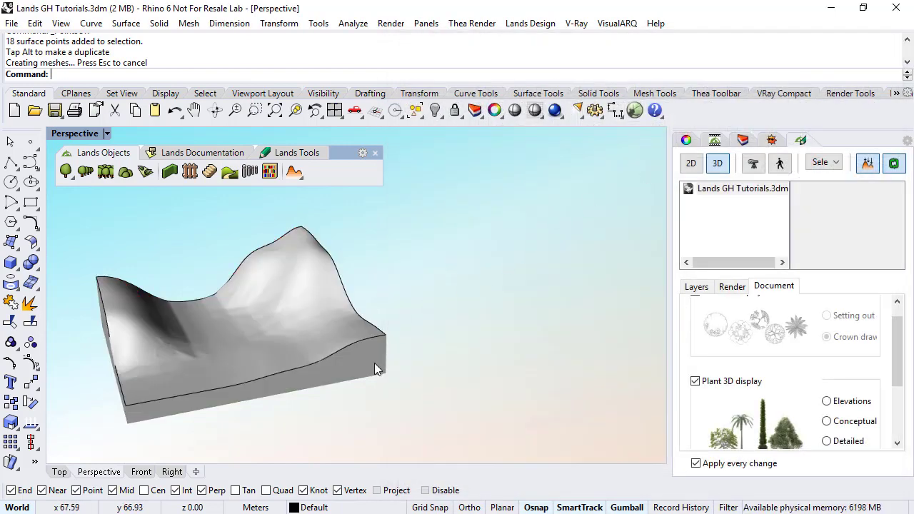
{"action": "left_click", "coordinate": [367, 322]}
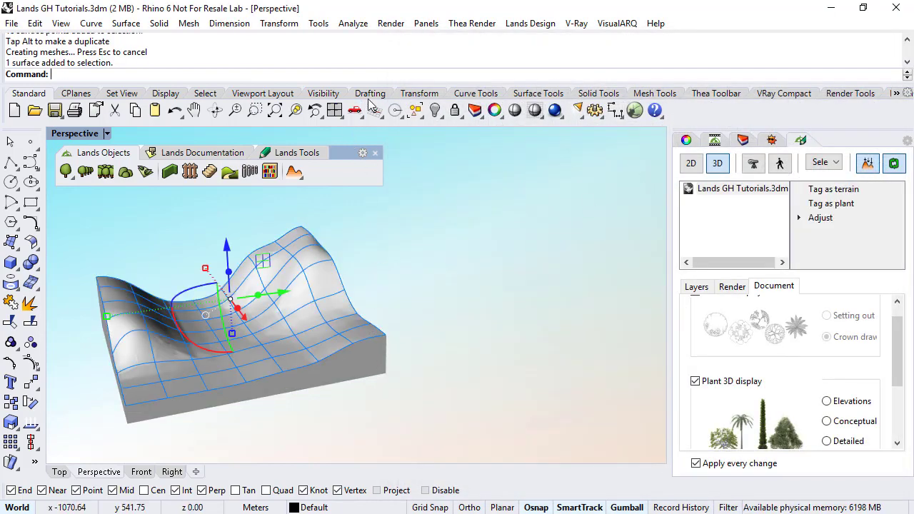
{"action": "left_click", "coordinate": [434, 109]}
Step: Turn off the control point display of the baked terrain and show its 2D and 3D representations together
{"action": "left_click", "coordinate": [329, 298]}
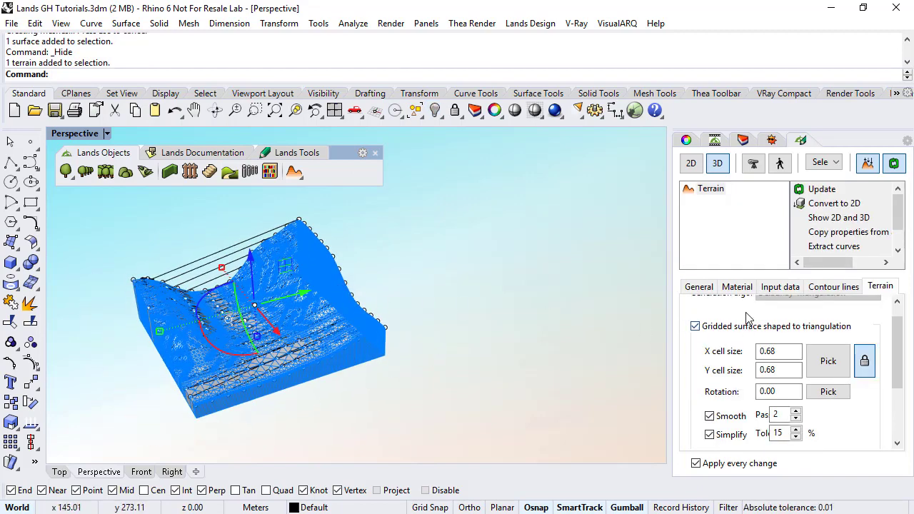
{"action": "scroll", "coordinate": [747, 318], "scroll_direction": "up", "scroll_amount": 1}
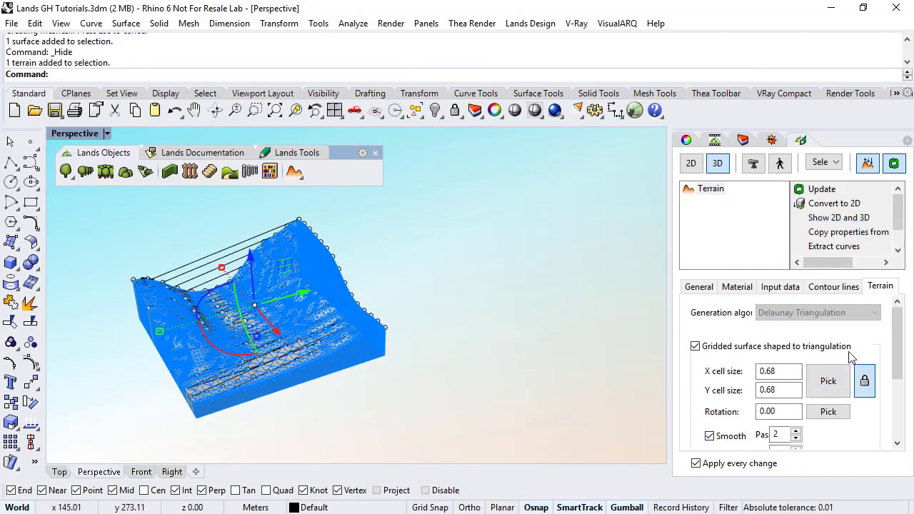
{"action": "left_click", "coordinate": [781, 288]}
{"action": "left_click", "coordinate": [784, 320]}
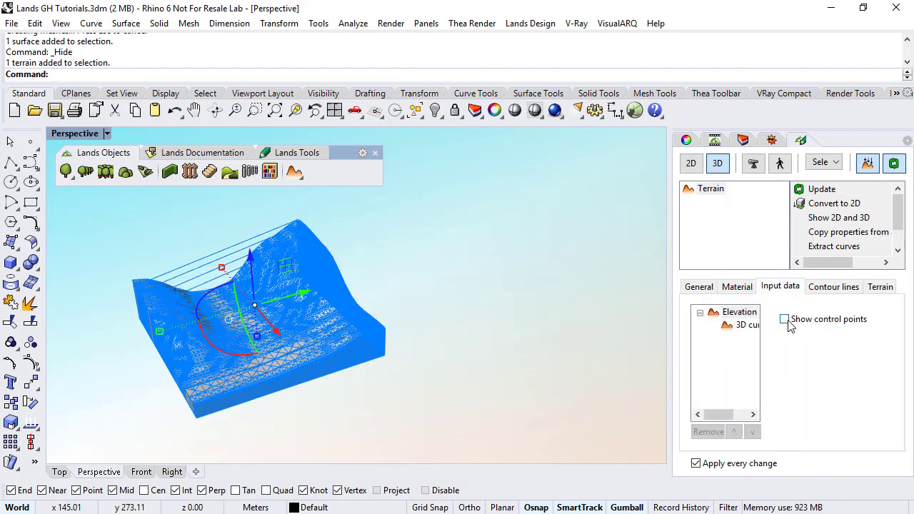
{"action": "left_click", "coordinate": [825, 220]}
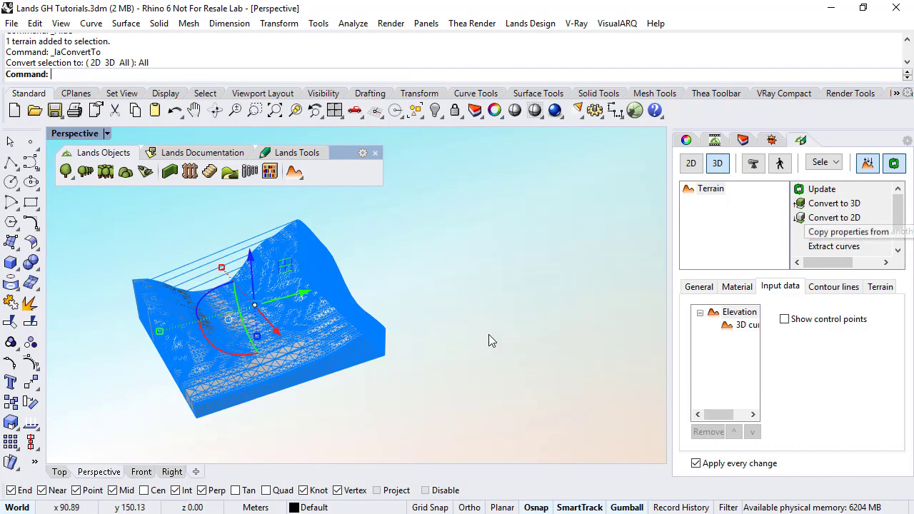
{"action": "right_click_drag", "start_coordinate": [299, 359], "coordinate": [340, 331]}
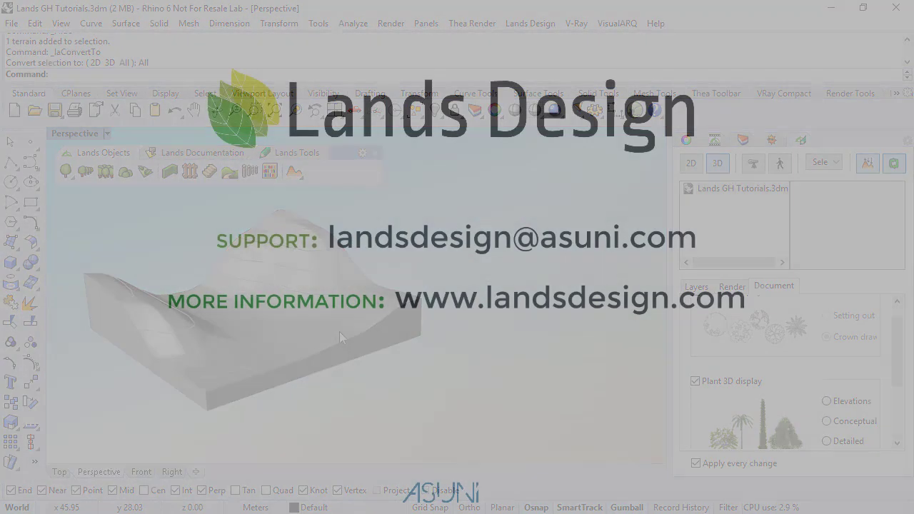